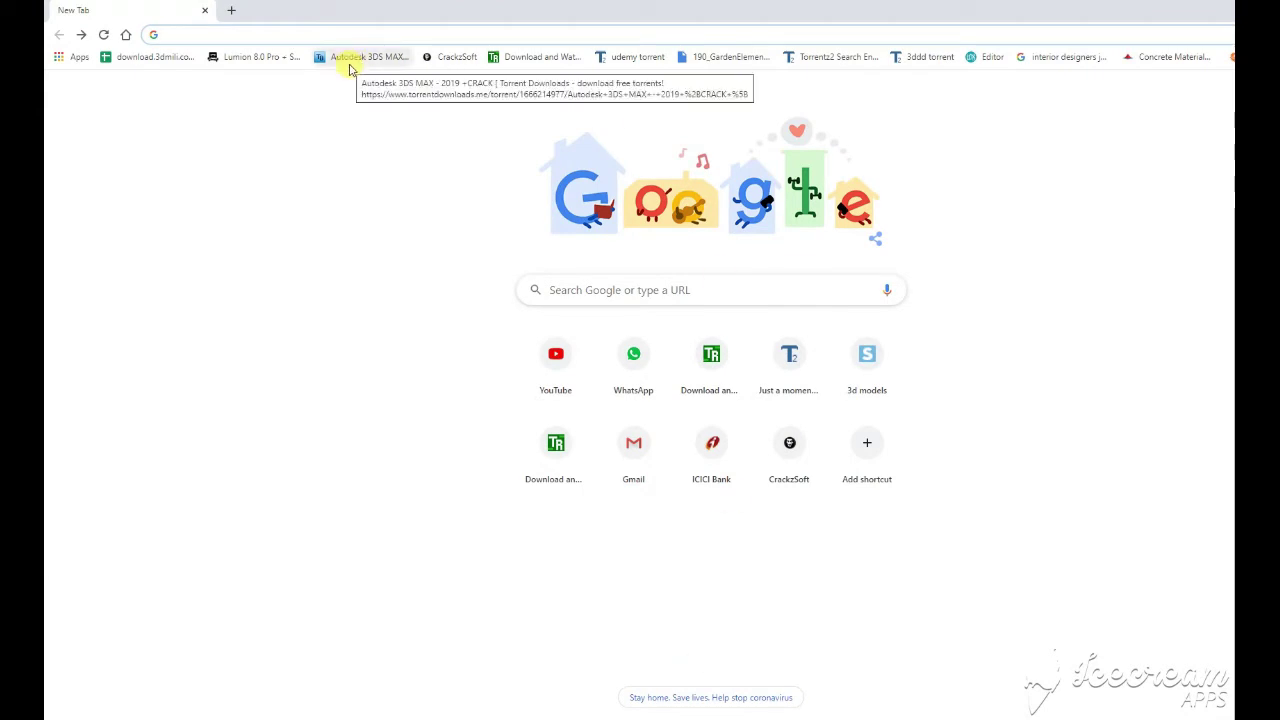
Search Google for "s pass check online" and open the EP Online PEPOLENQM007 Requester's Particulars result.
text(s p)
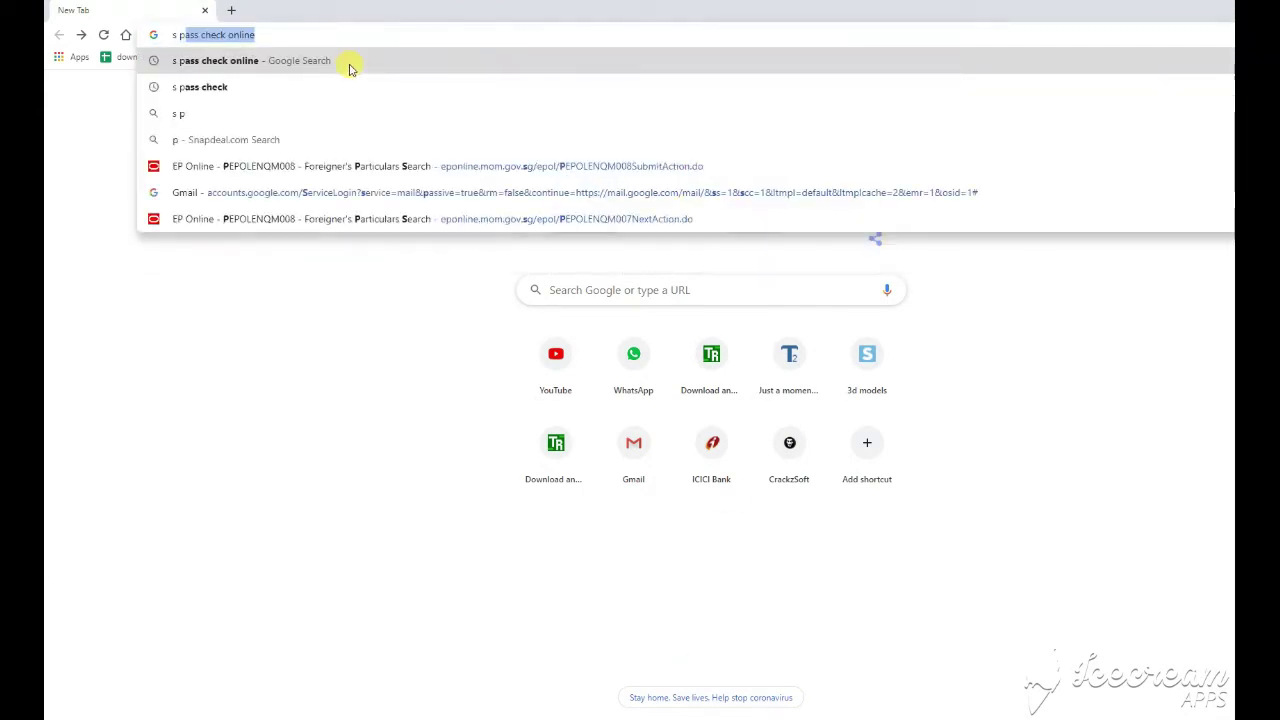
key(End)
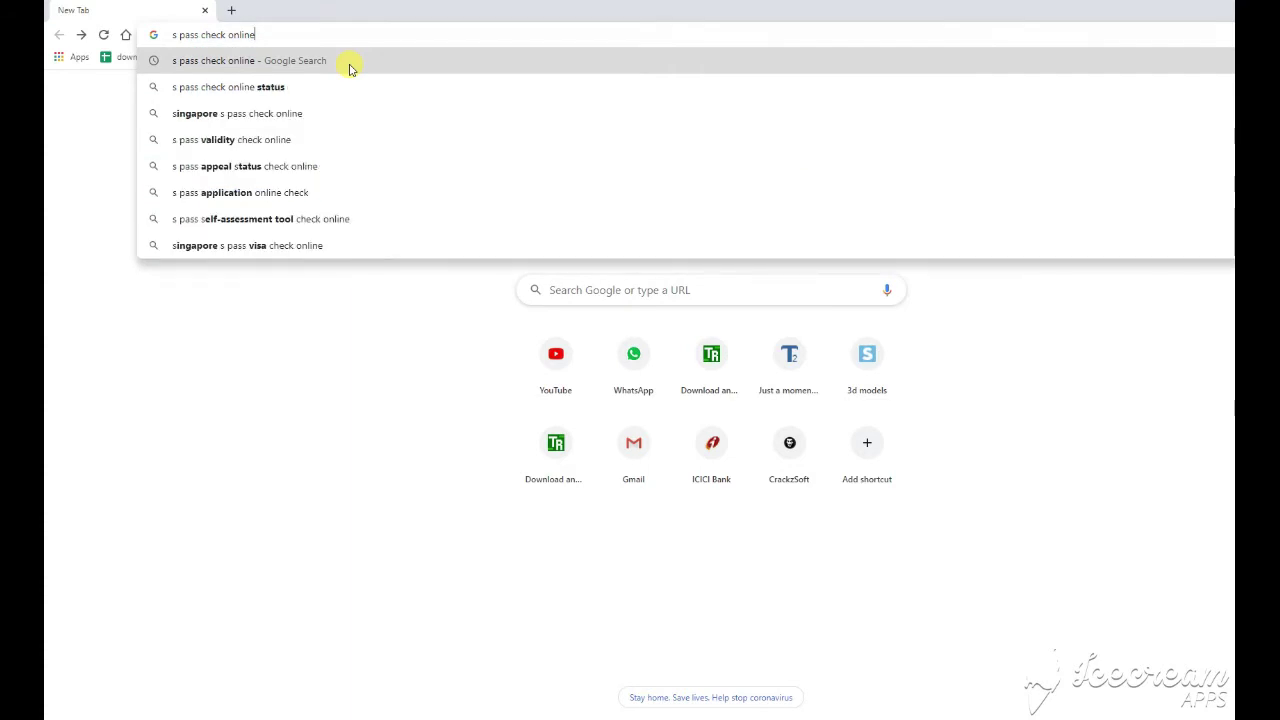
click(350, 62)
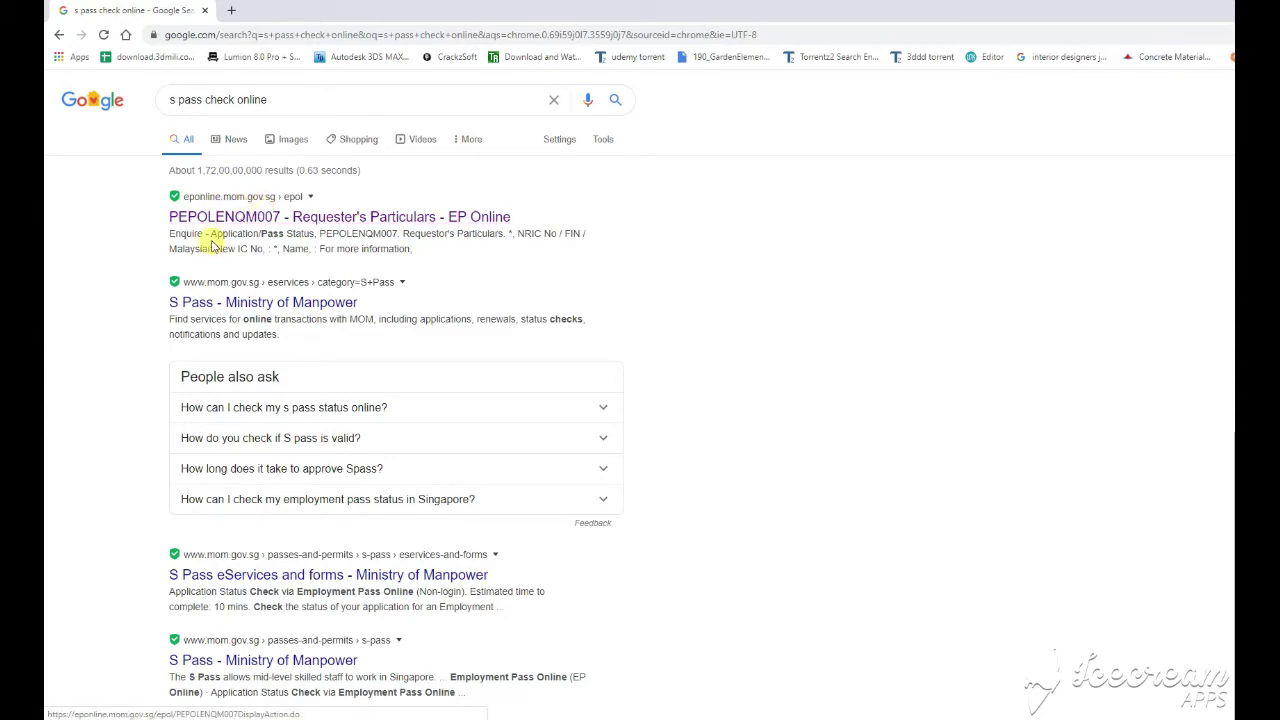
click(288, 225)
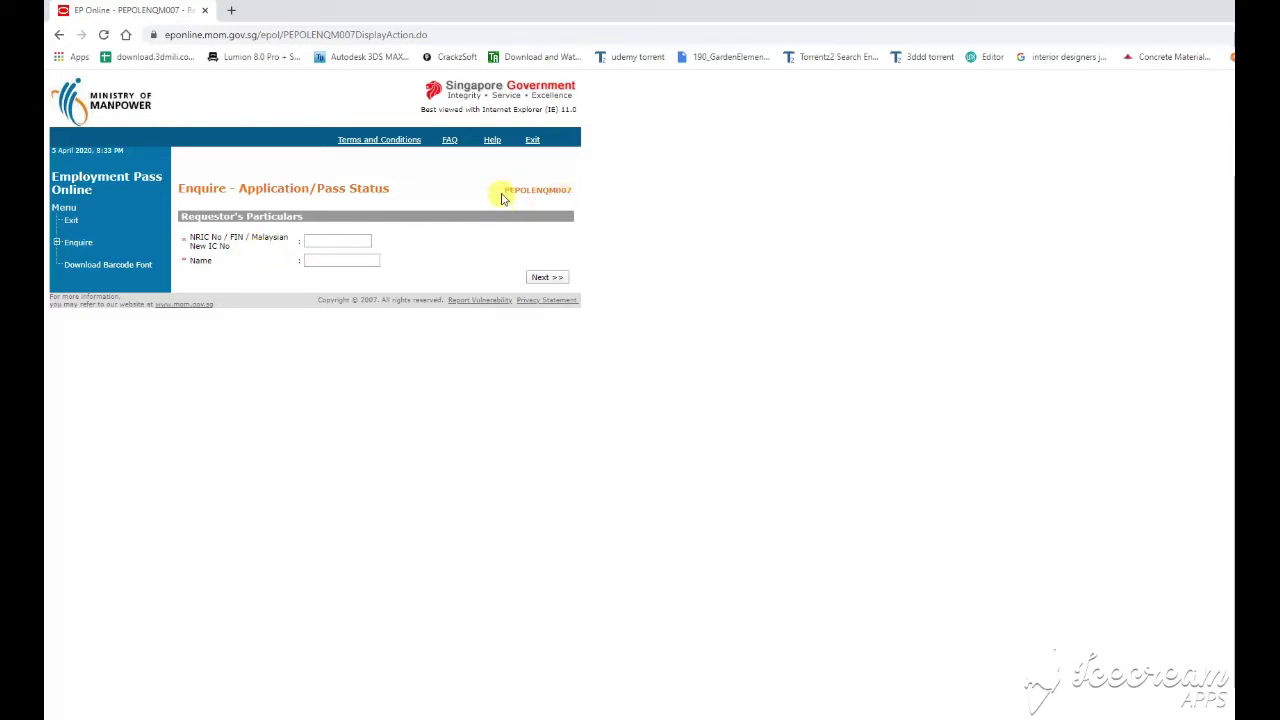
Copy the page code beside the Enquire - Application/Pass Status heading into the NRIC No / FIN / Malaysian New IC No field.
drag(503, 190, 573, 192)
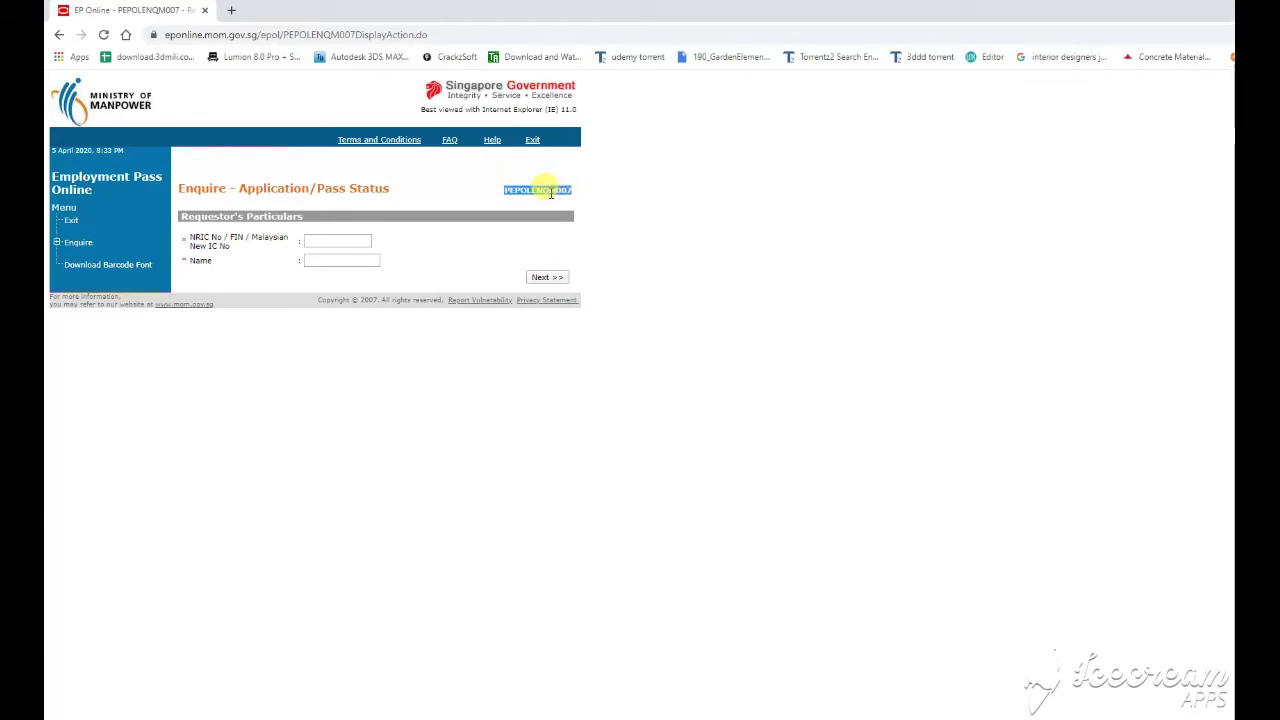
right_click(550, 192)
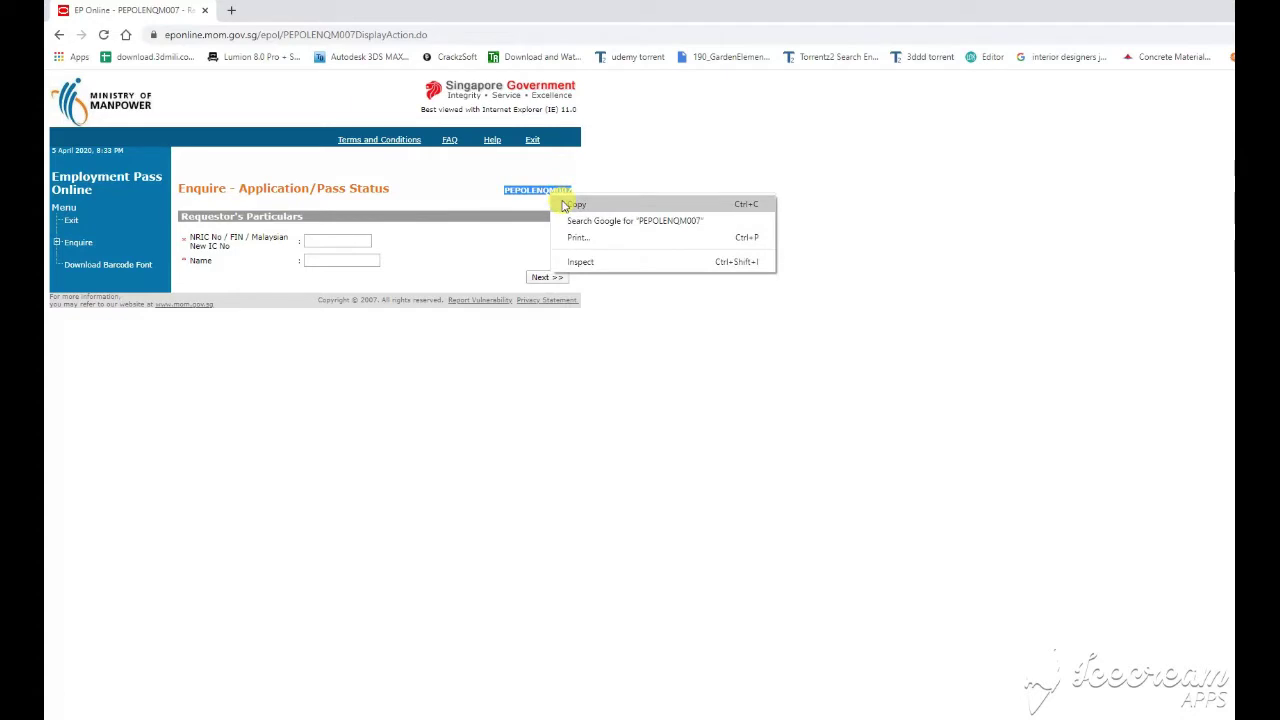
click(565, 205)
click(332, 240)
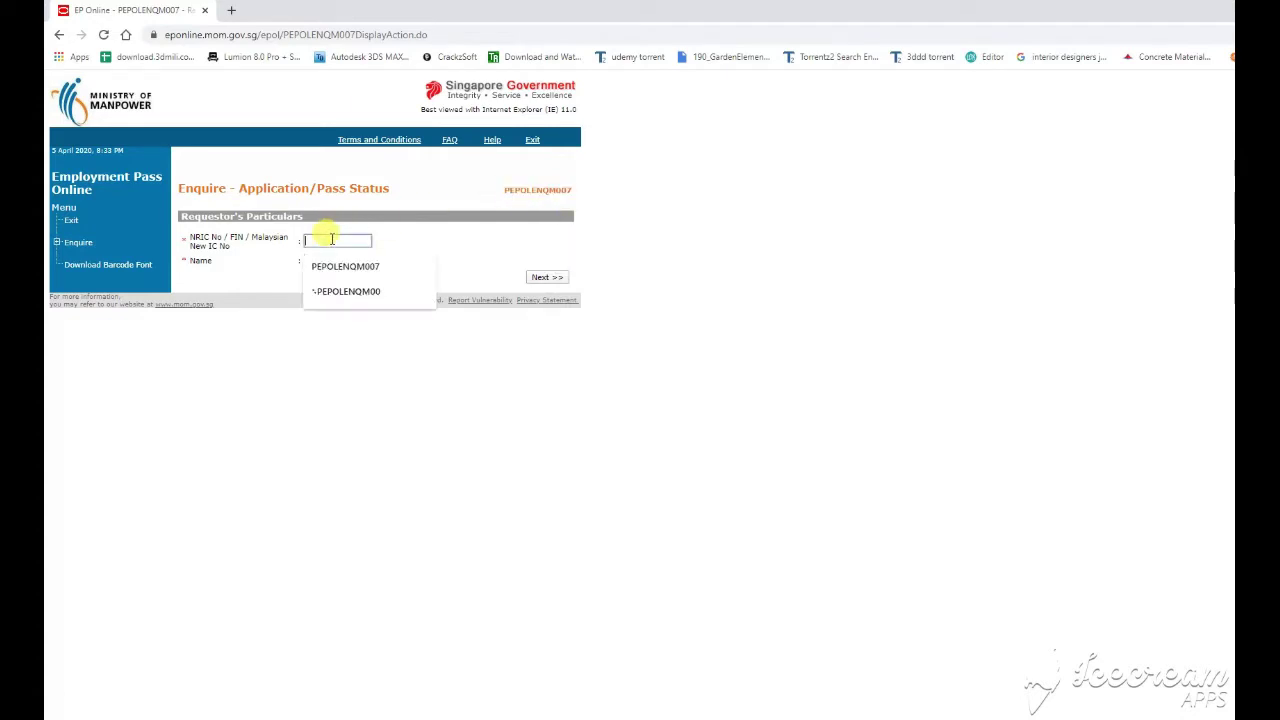
right_click(332, 240)
click(366, 346)
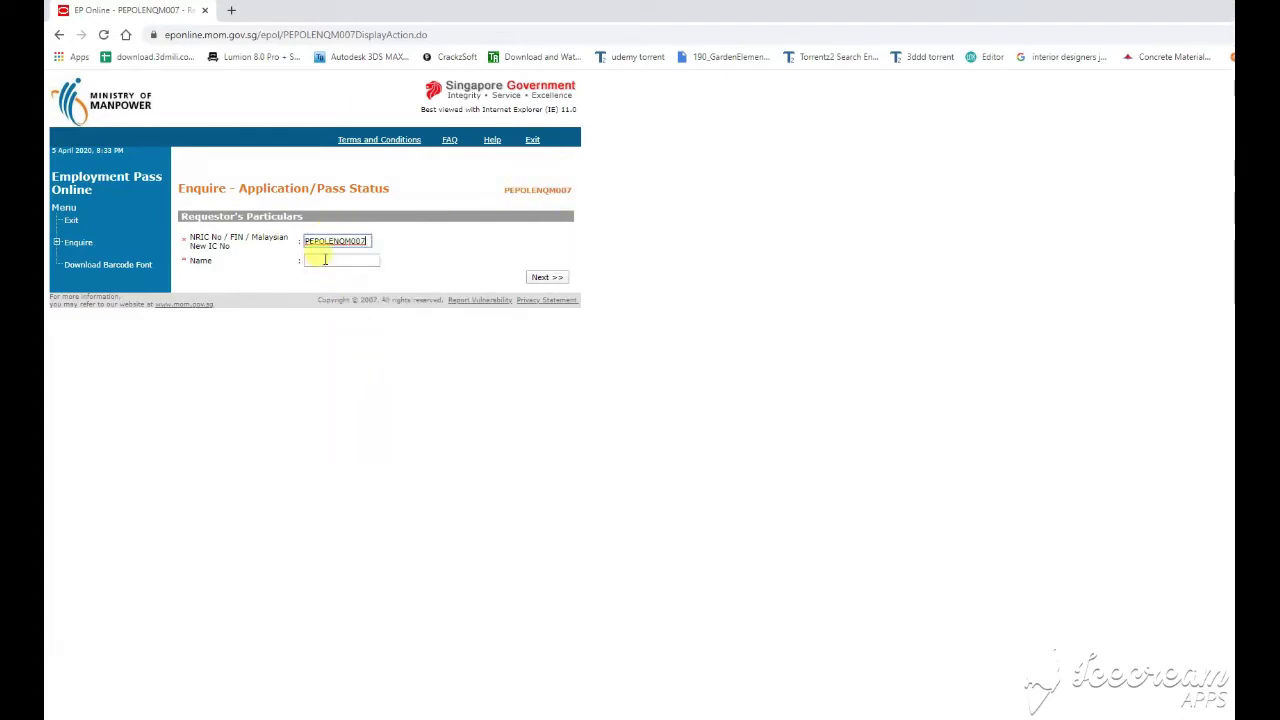
Fill in the requester's name from the saved entries and proceed to the foreigner's particulars page.
click(325, 259)
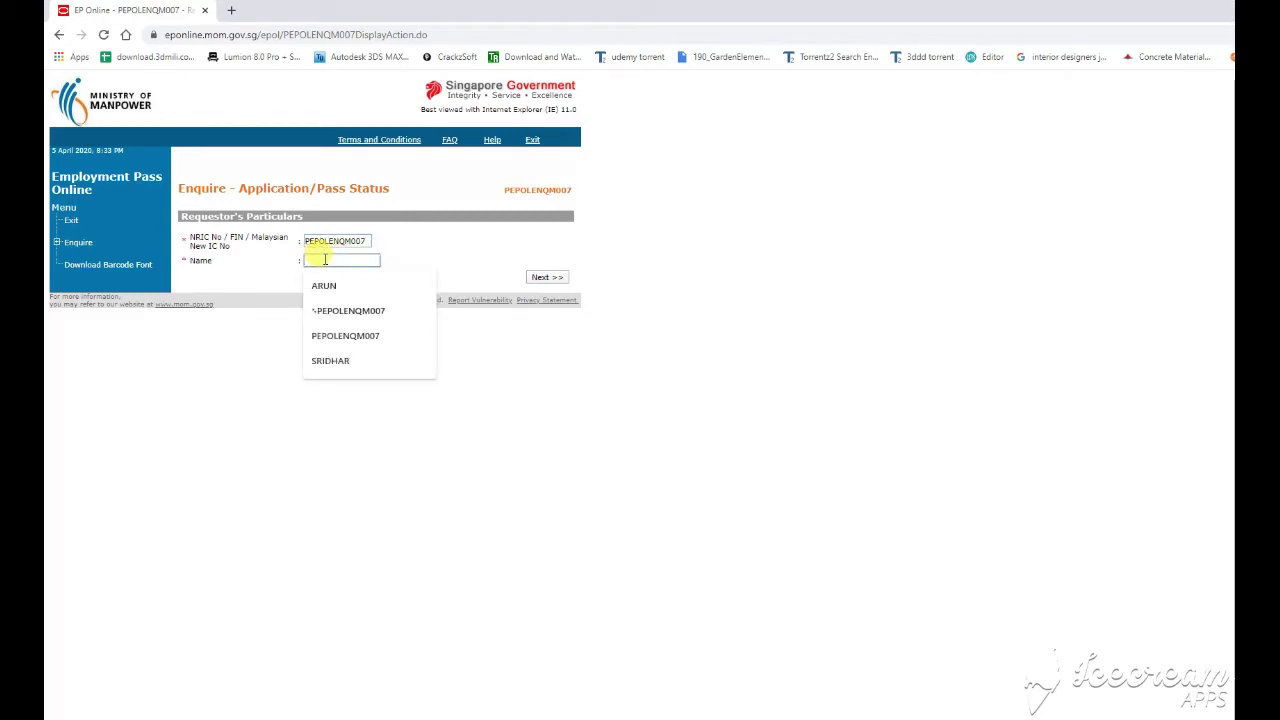
click(325, 259)
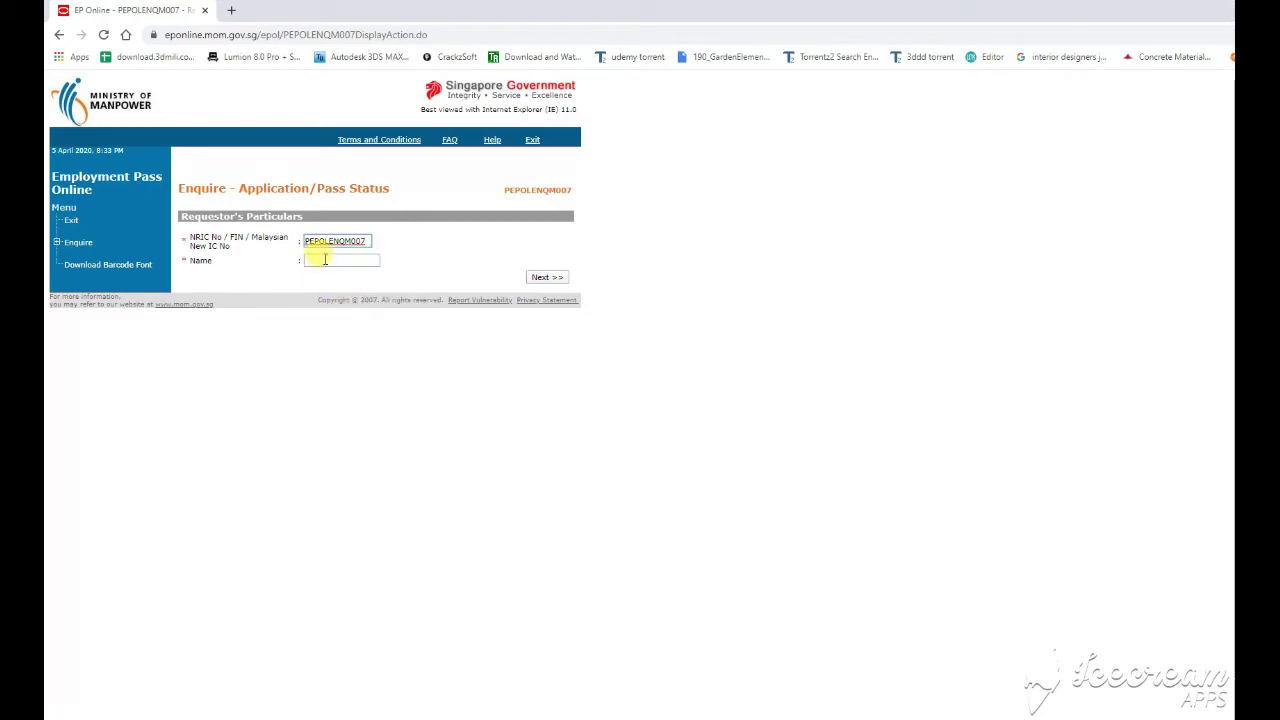
click(325, 259)
click(331, 288)
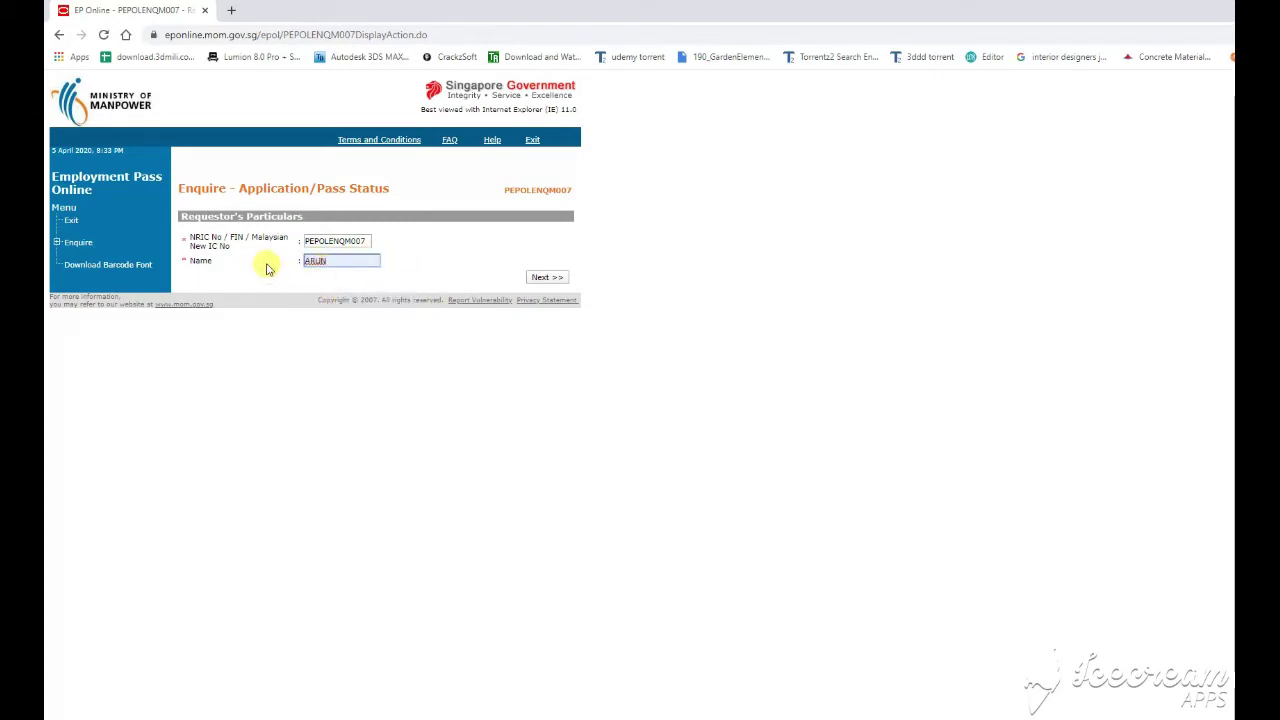
click(552, 281)
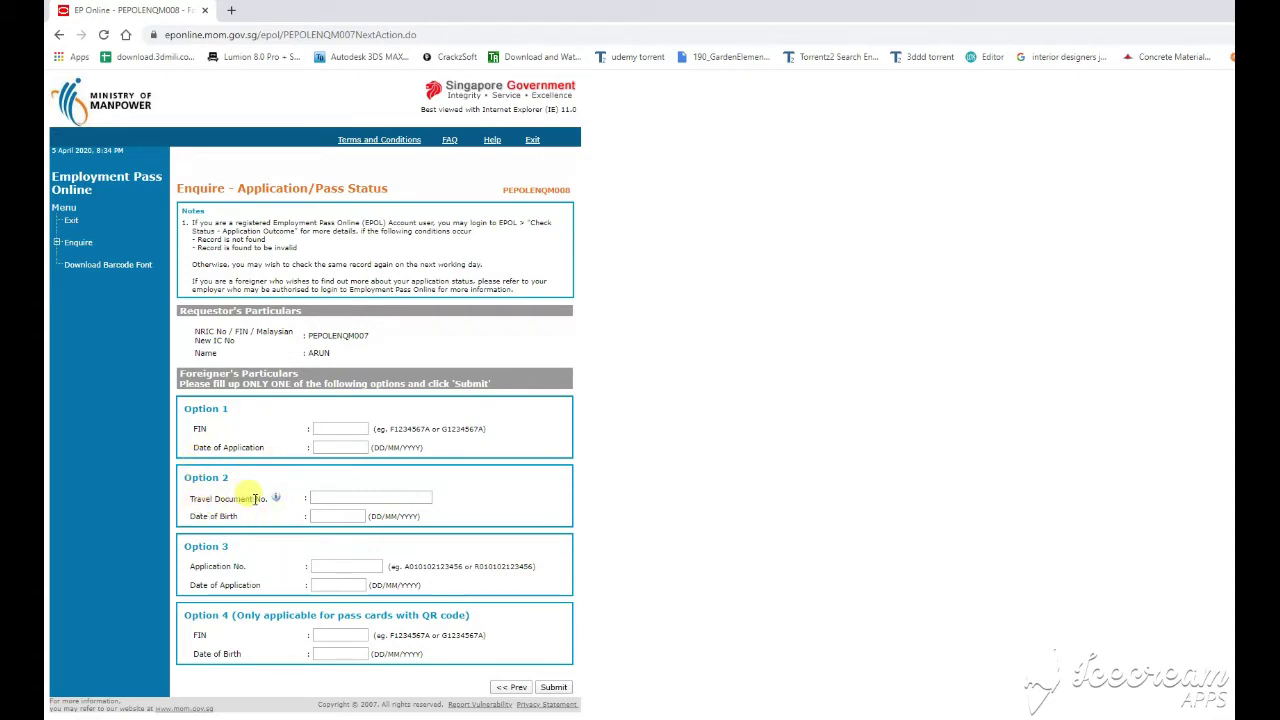
Fill in Option 2 with the saved travel document number and date of birth, and submit the enquiry.
click(340, 499)
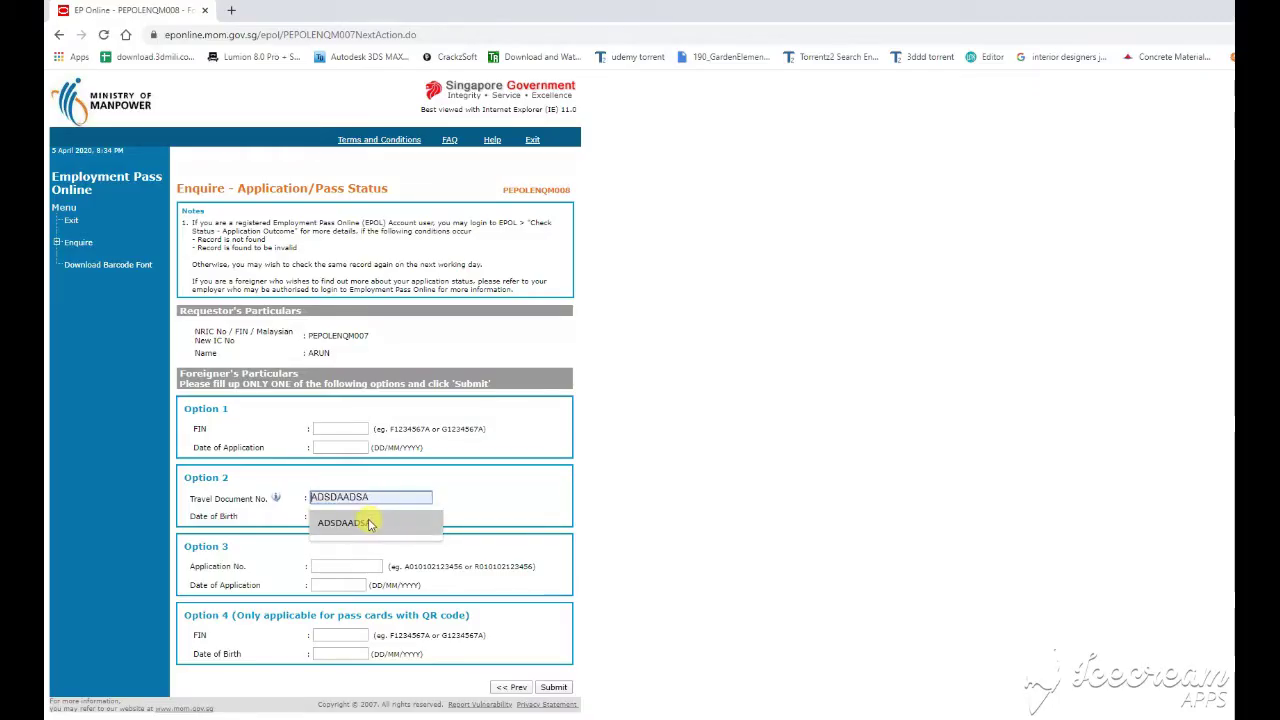
click(368, 524)
click(340, 516)
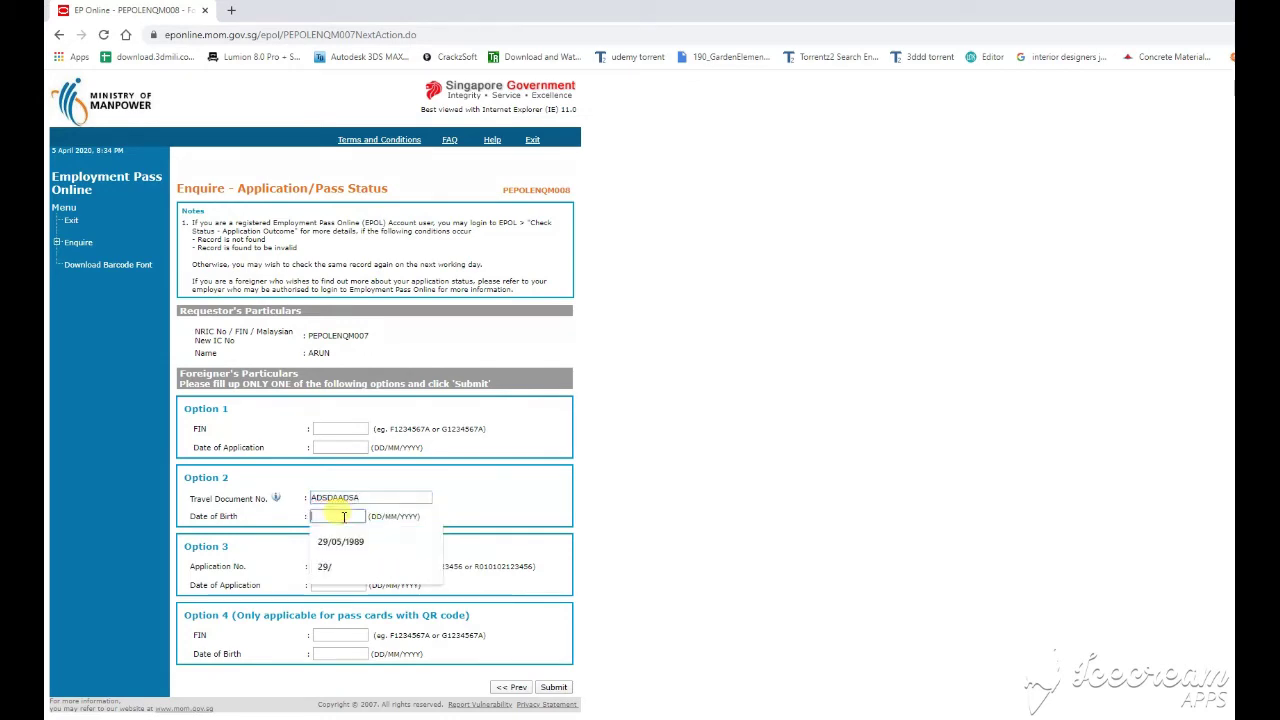
click(350, 545)
click(555, 689)
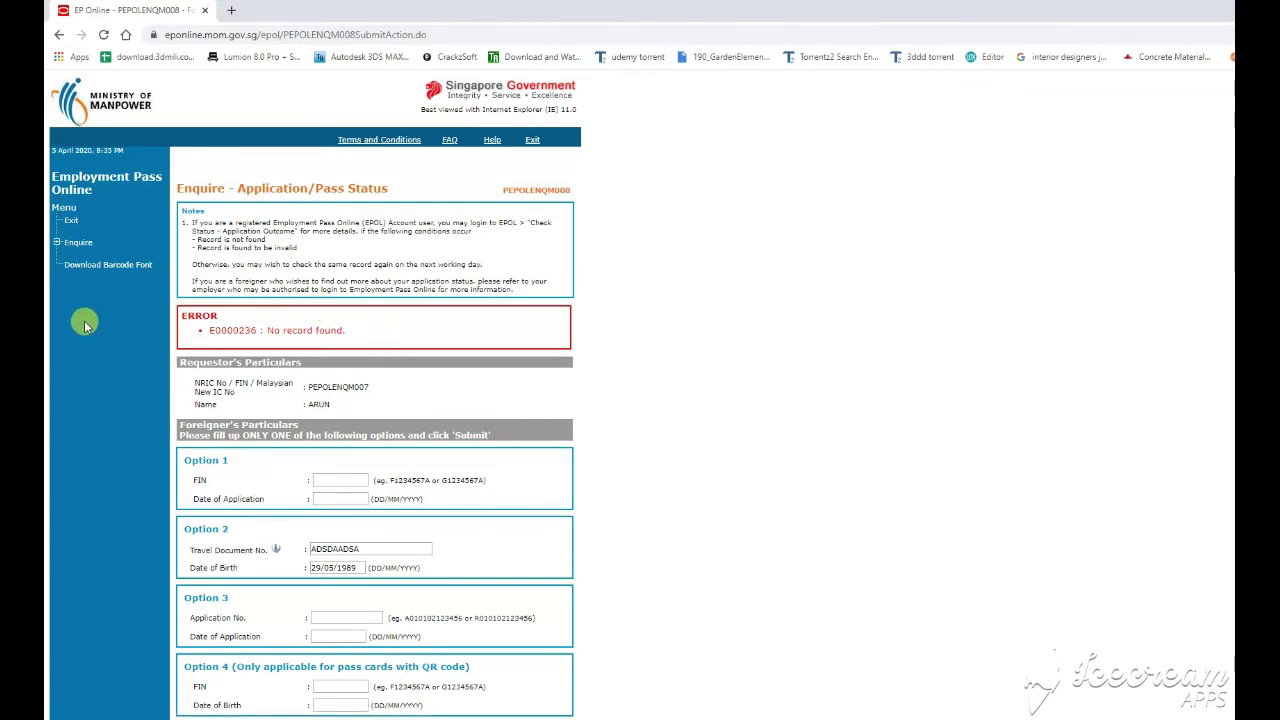
scroll(390, 475, down, 1)
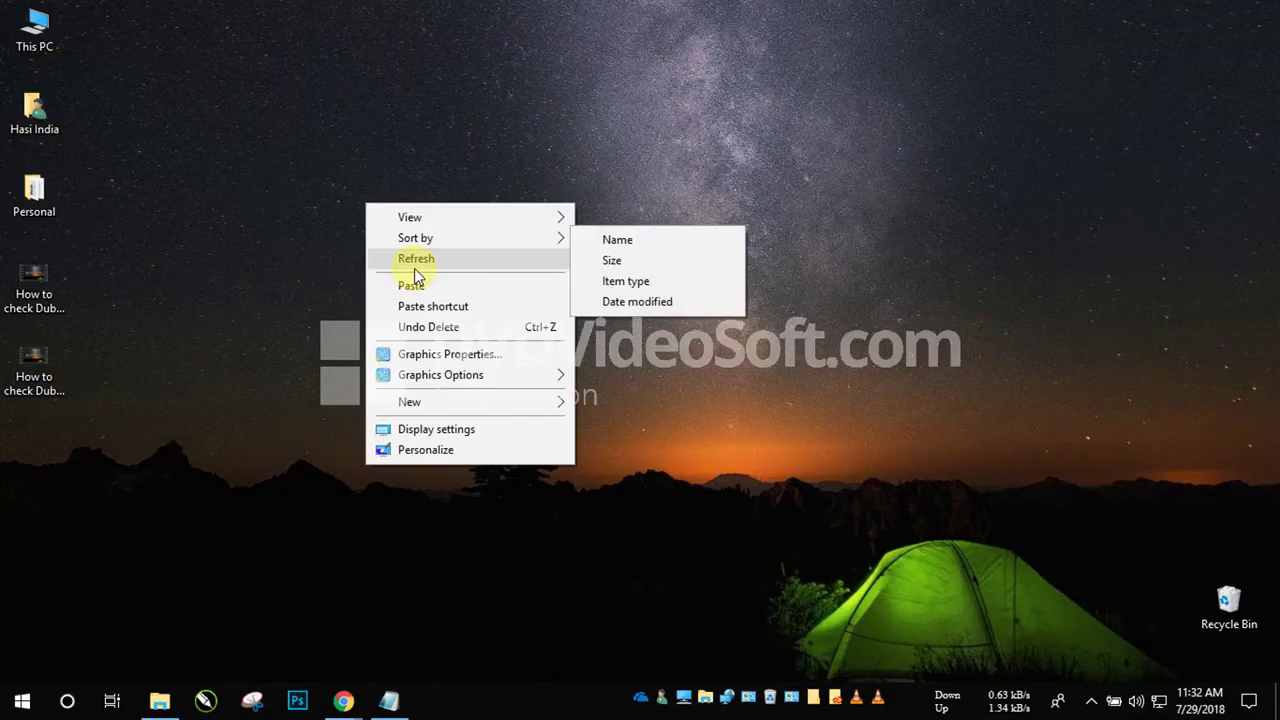
Switch to the Chrome window with the empty new tab and open the website mom.gov.sg.
click(414, 265)
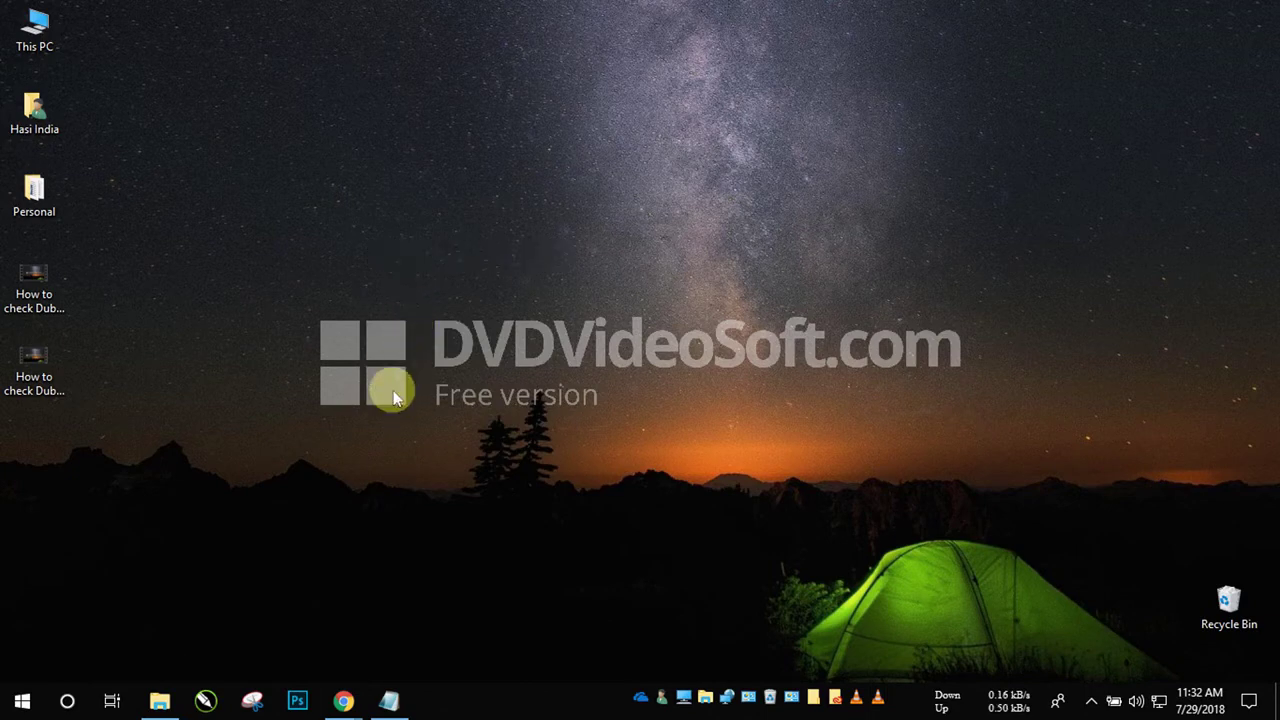
mouse_move(337, 697)
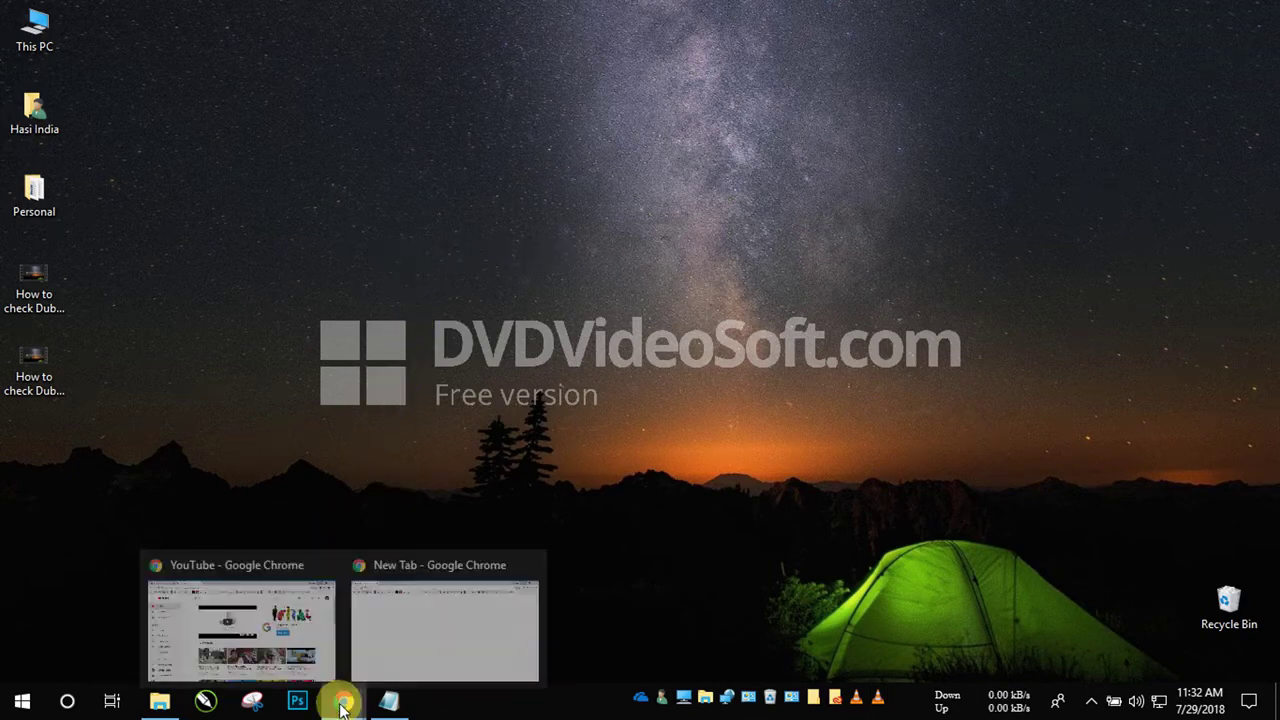
click(409, 663)
click(226, 46)
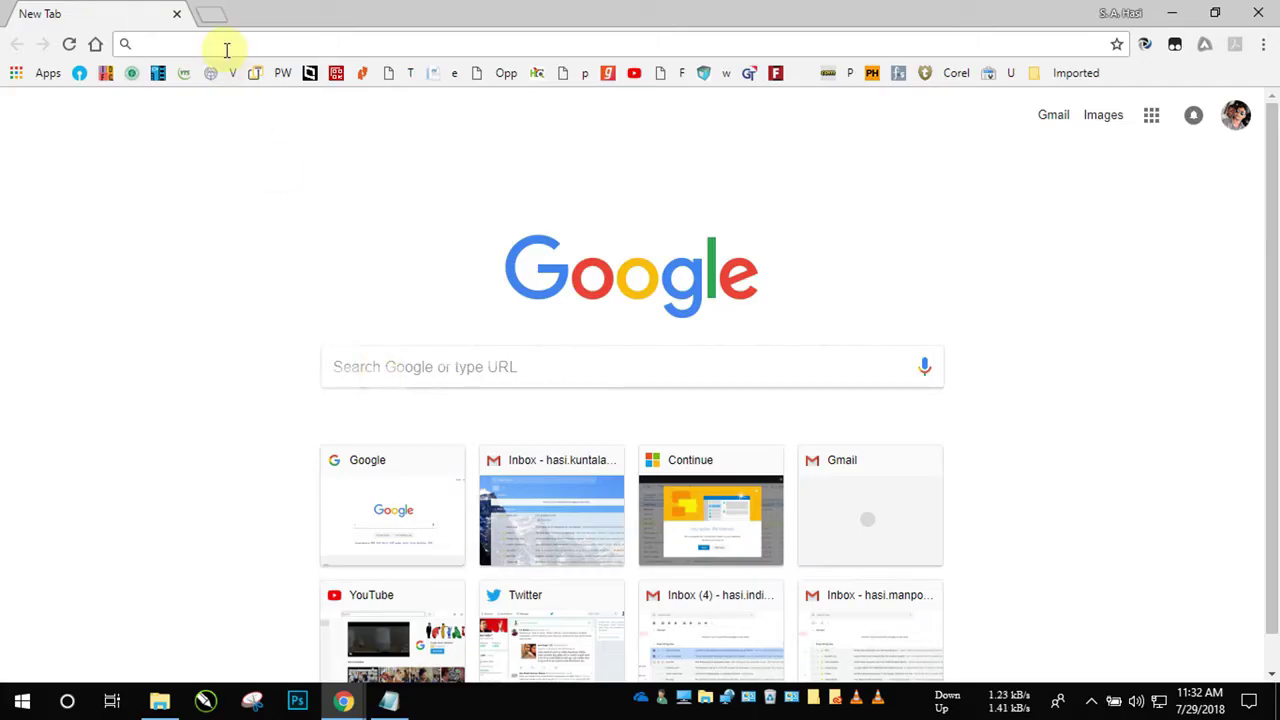
text(mom.go)
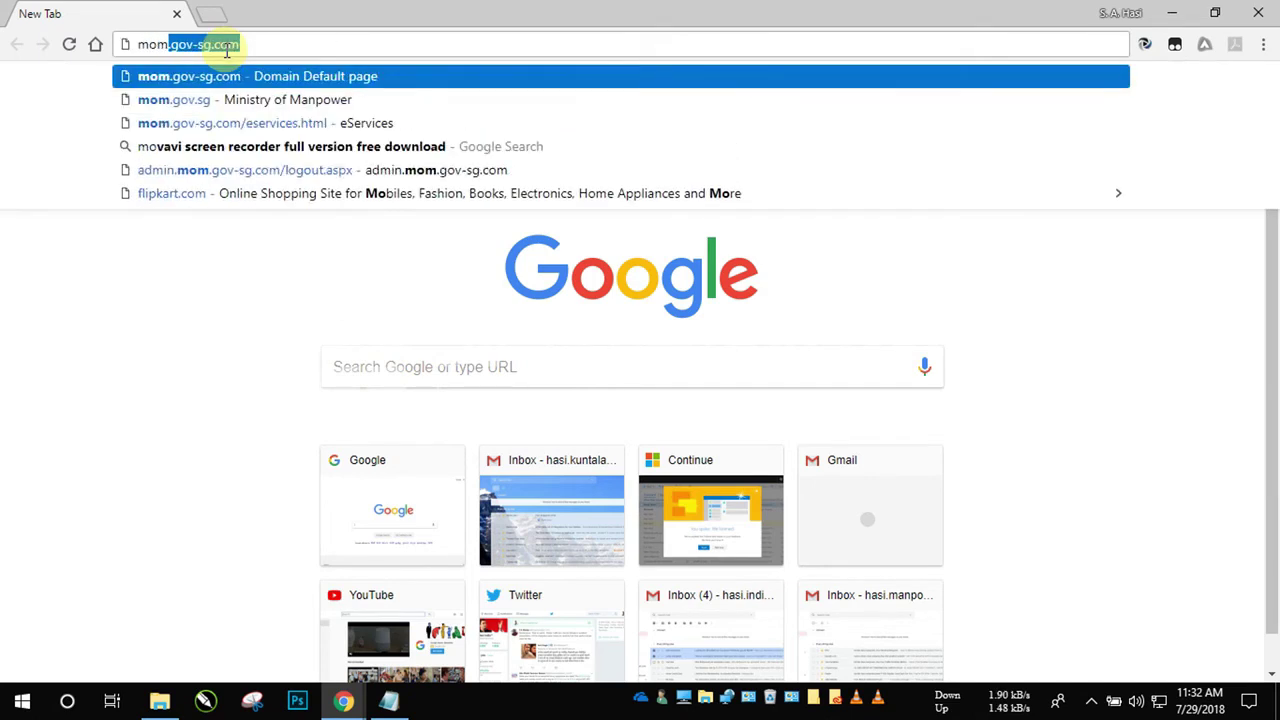
text(v.sg)
key(Return)
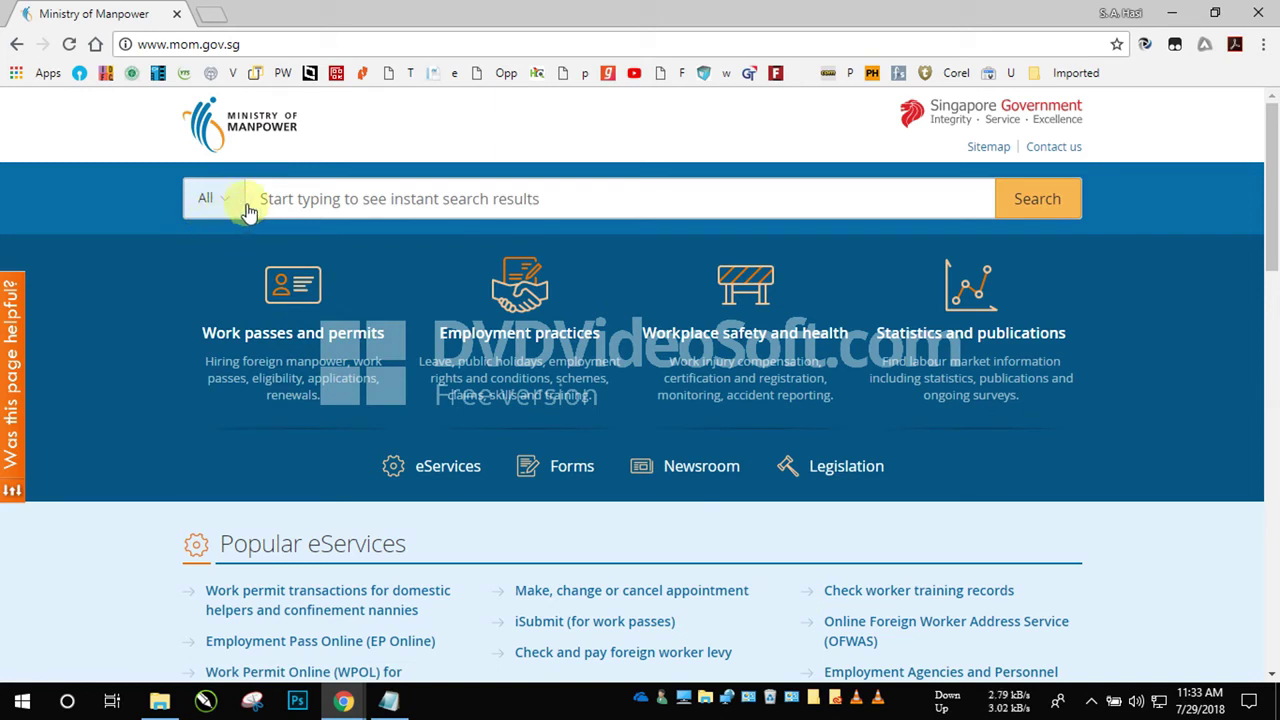
Search the Ministry of Manpower website for "Work Permit checking".
click(365, 197)
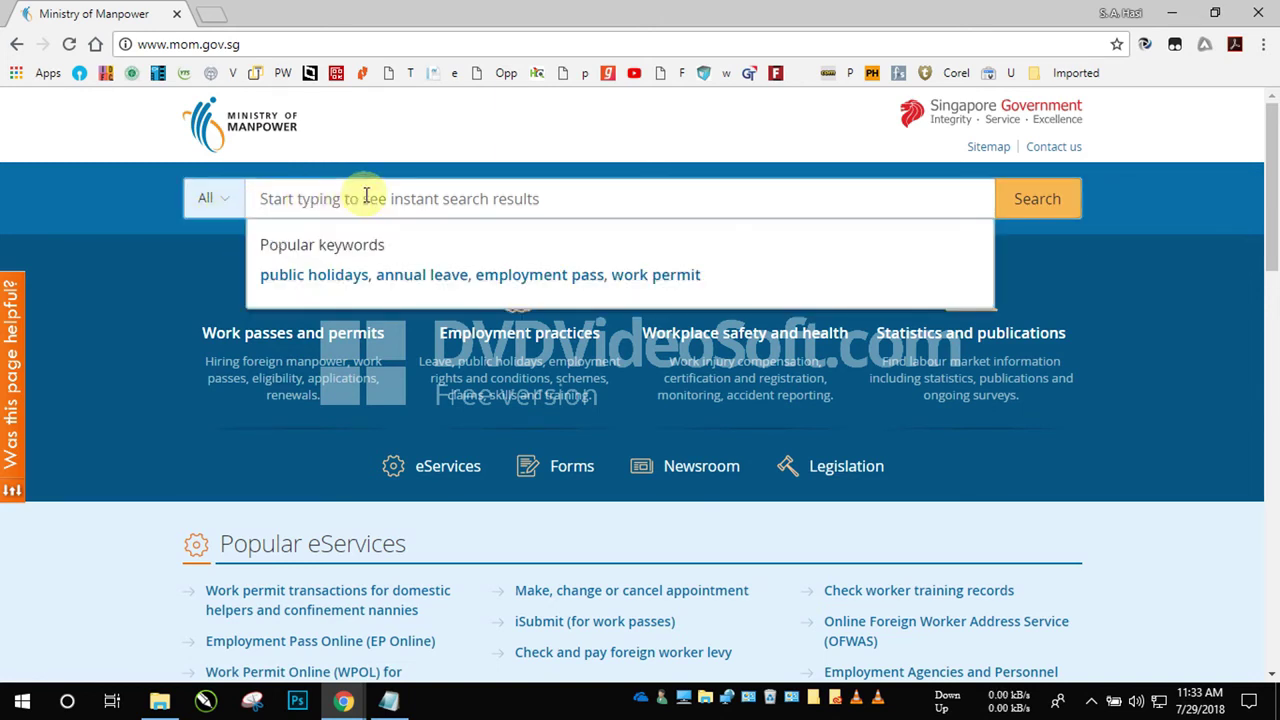
text(Wor)
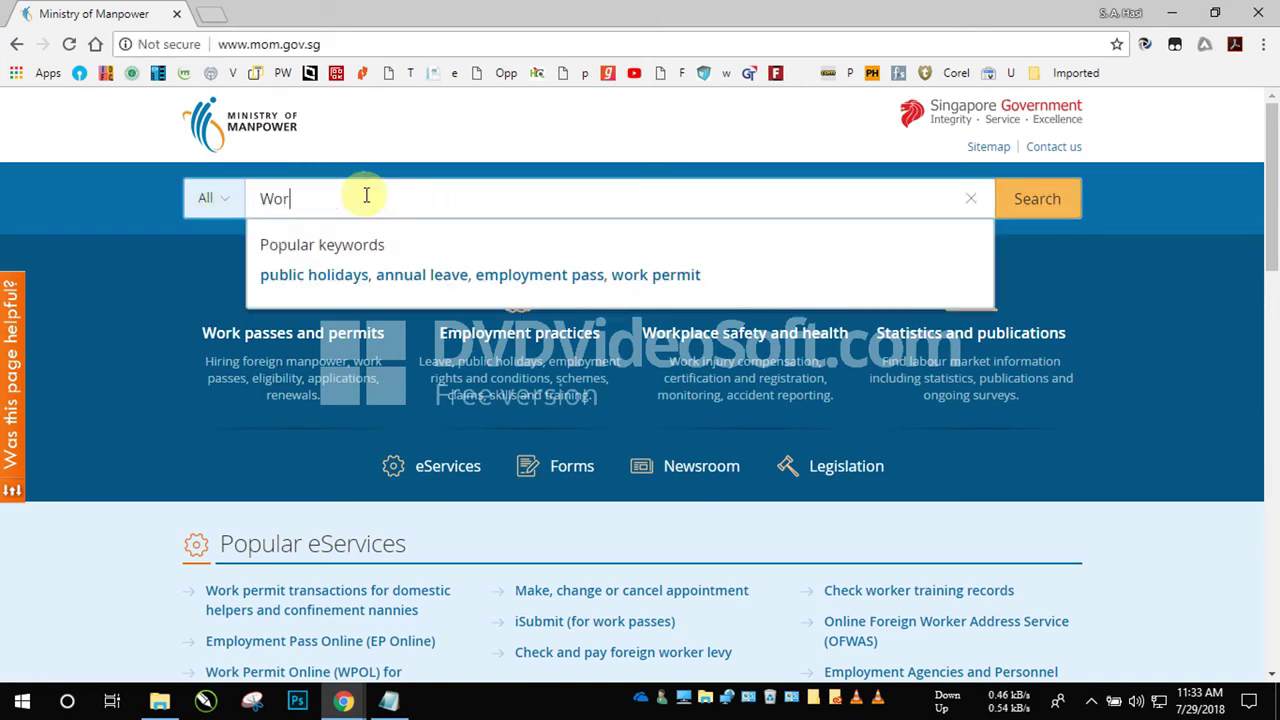
text(k Permit)
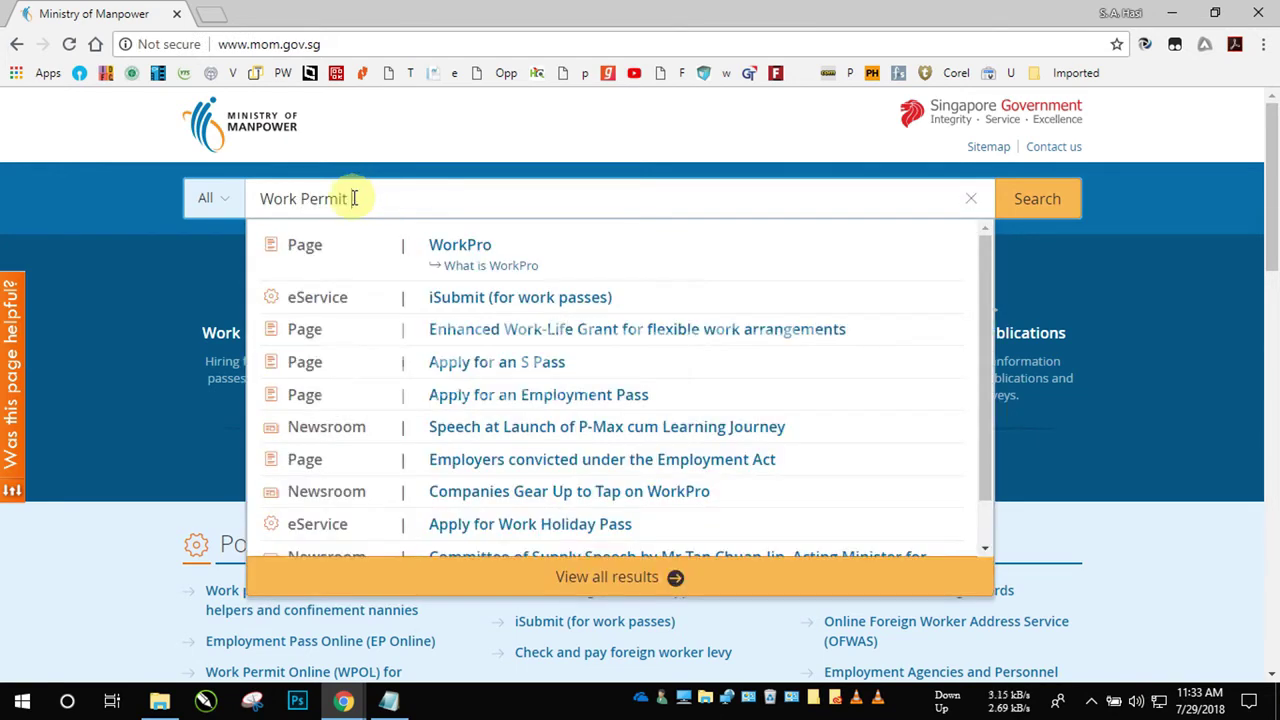
text( checking)
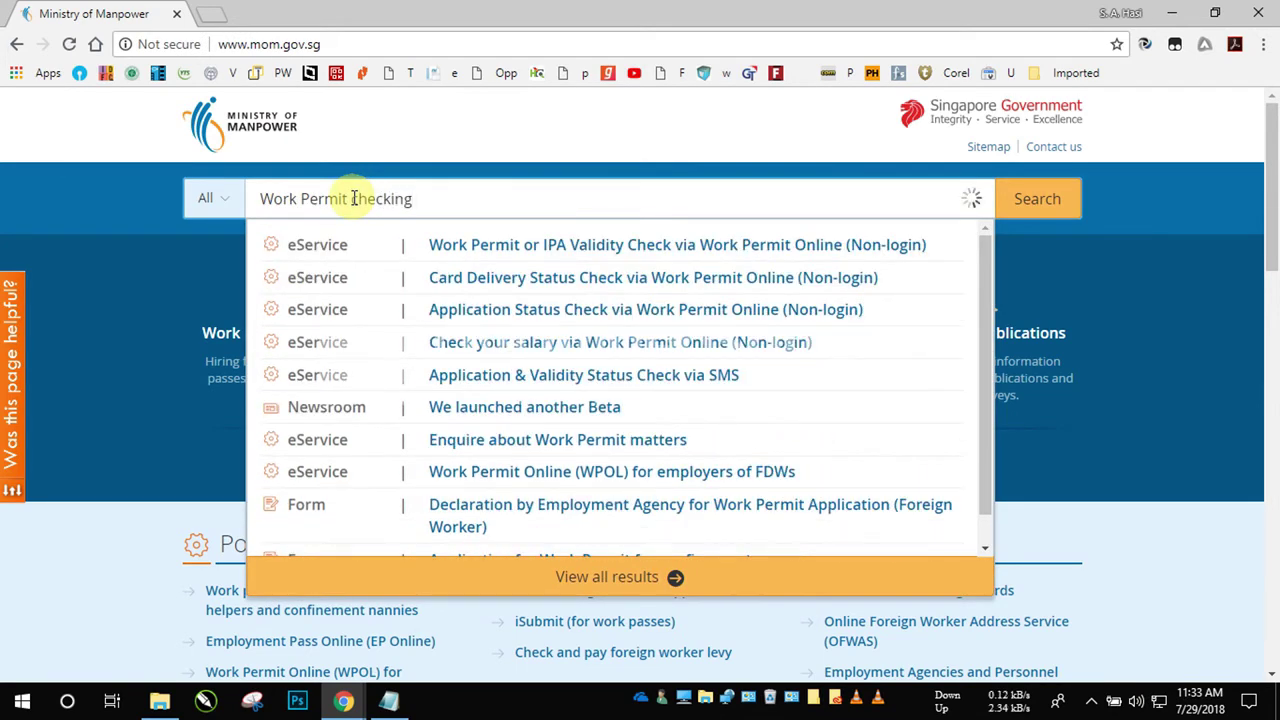
key(Return)
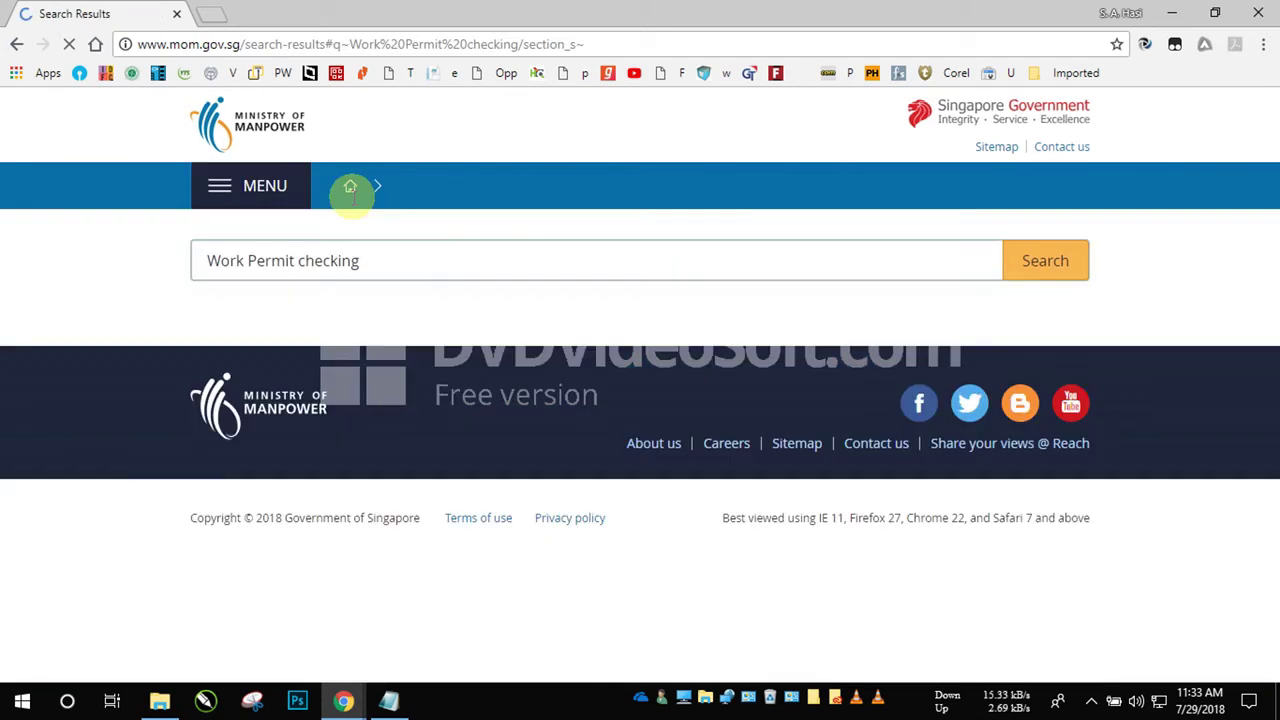
Open the service "Work Permit or IPA Validity Check via Work Permit Online (Non-login)" and agree to its terms and conditions.
scroll(450, 345, down, 2)
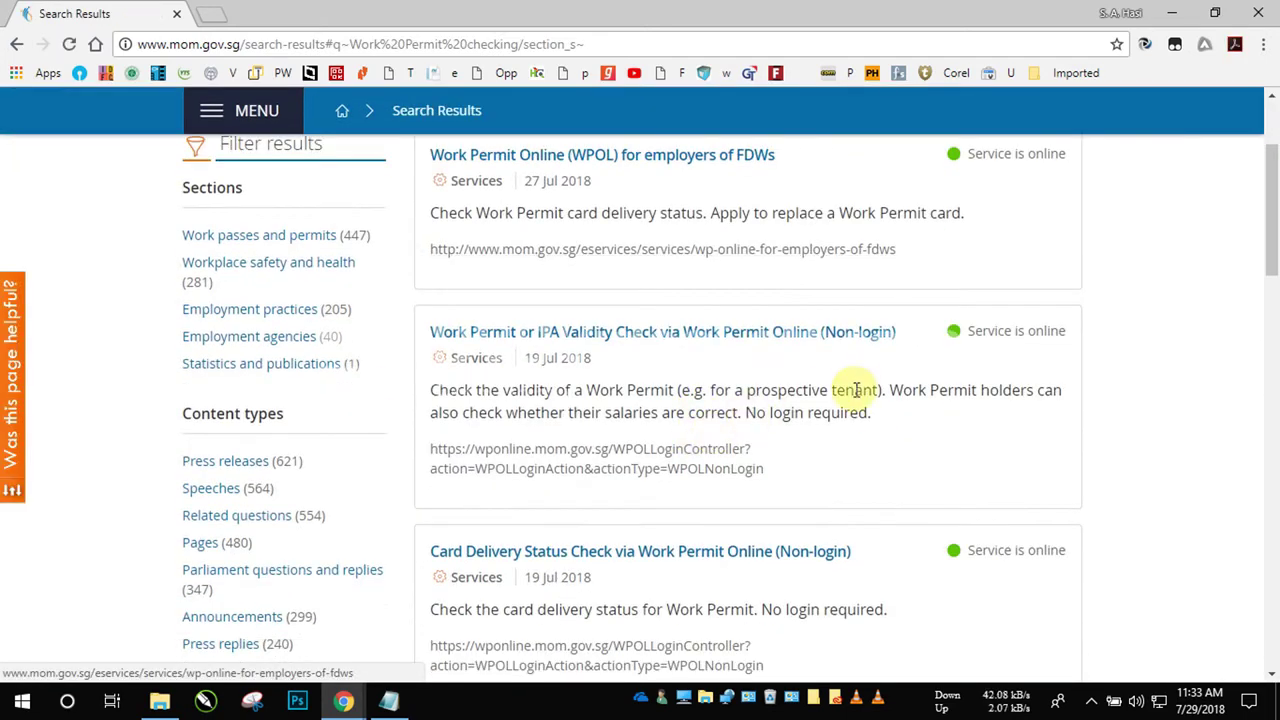
drag(872, 333, 420, 337)
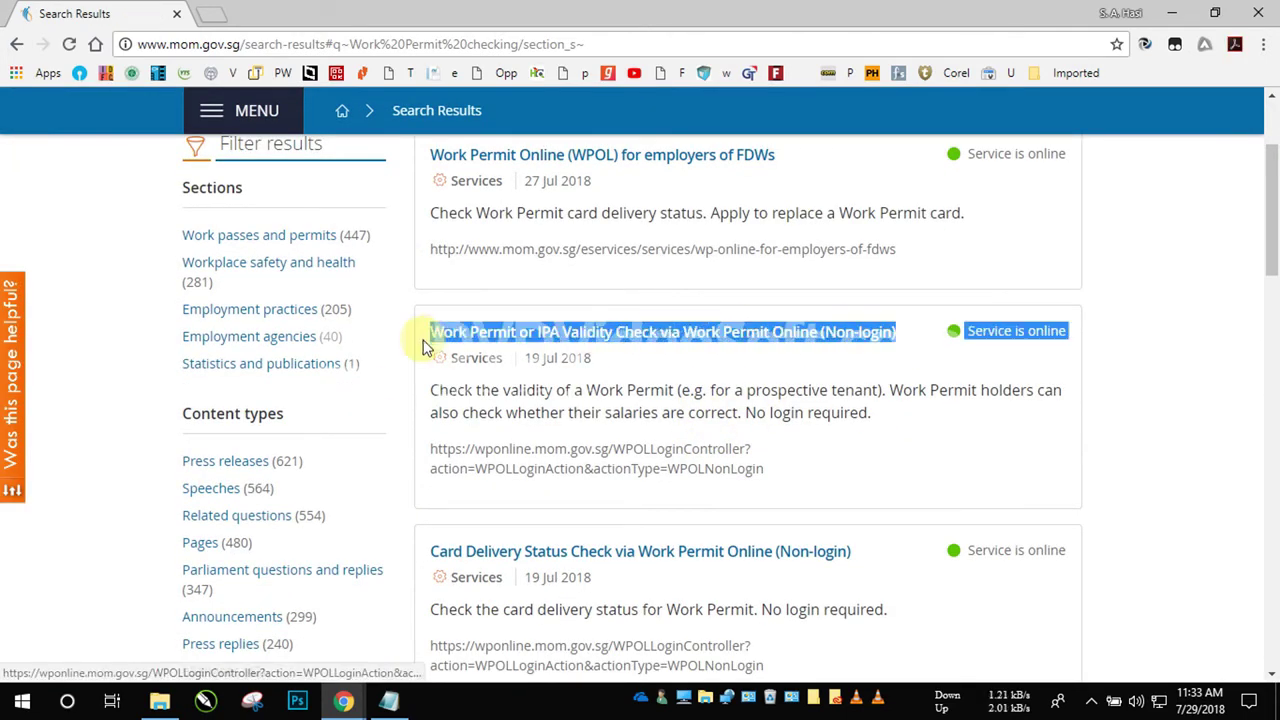
click(578, 350)
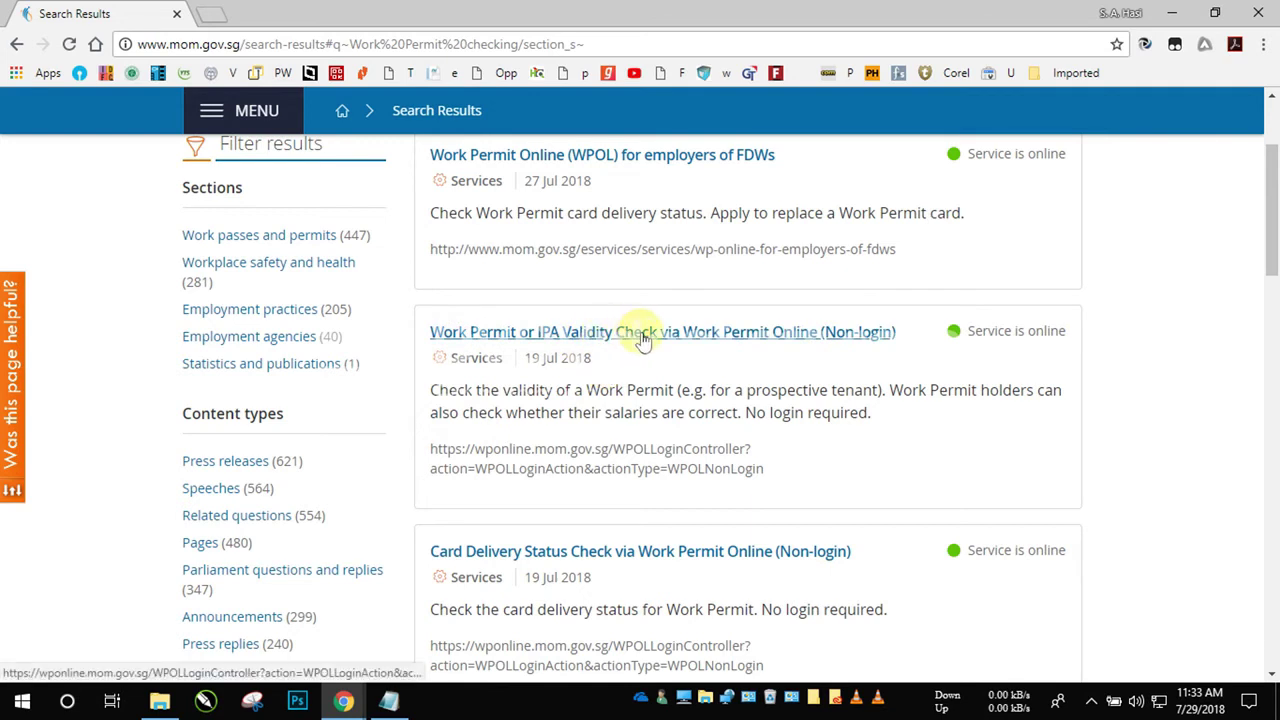
click(724, 345)
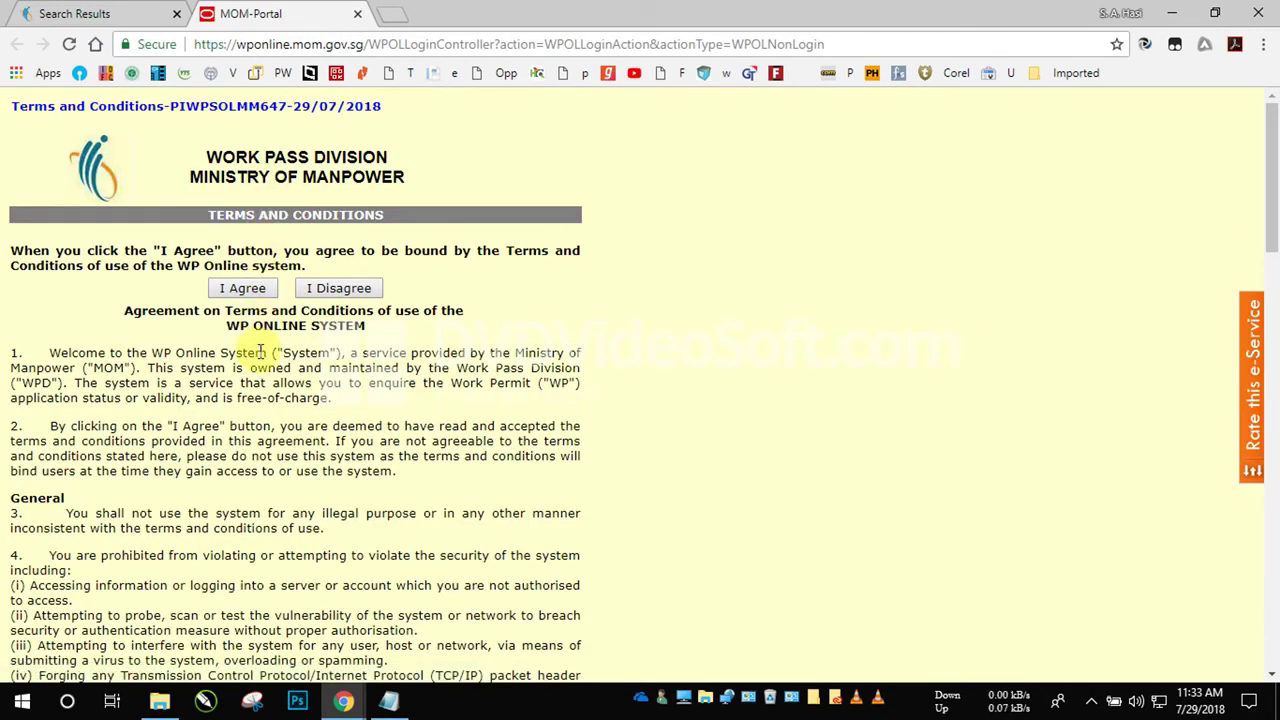
click(247, 290)
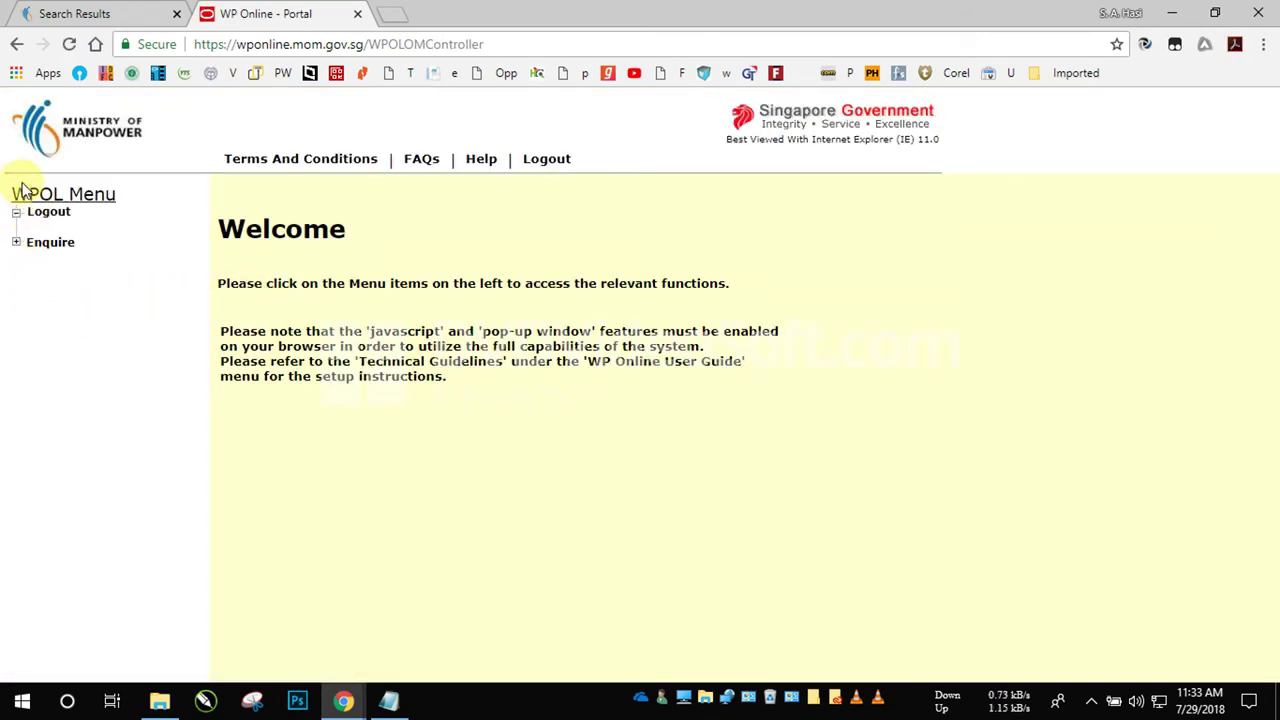
Expand the Enquire functions and open the Work Permit (WP) Validity / Application Status / Salary enquiry.
click(16, 245)
click(18, 245)
click(17, 244)
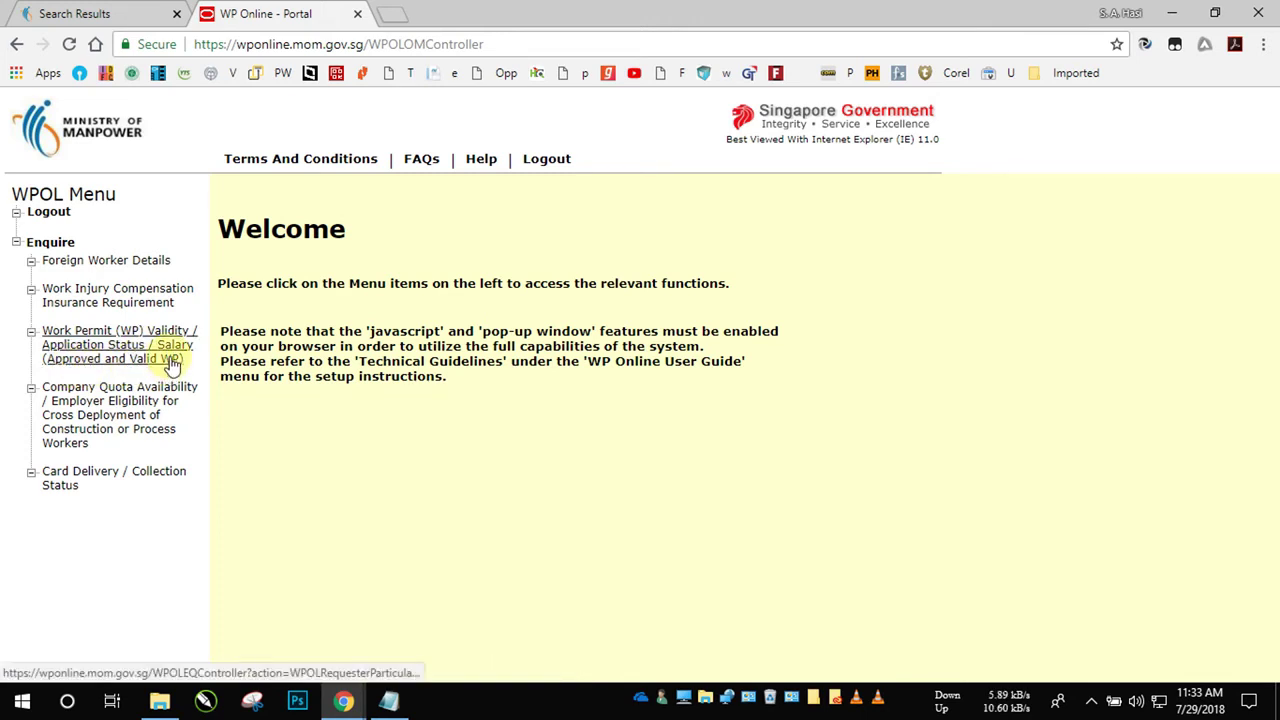
click(113, 343)
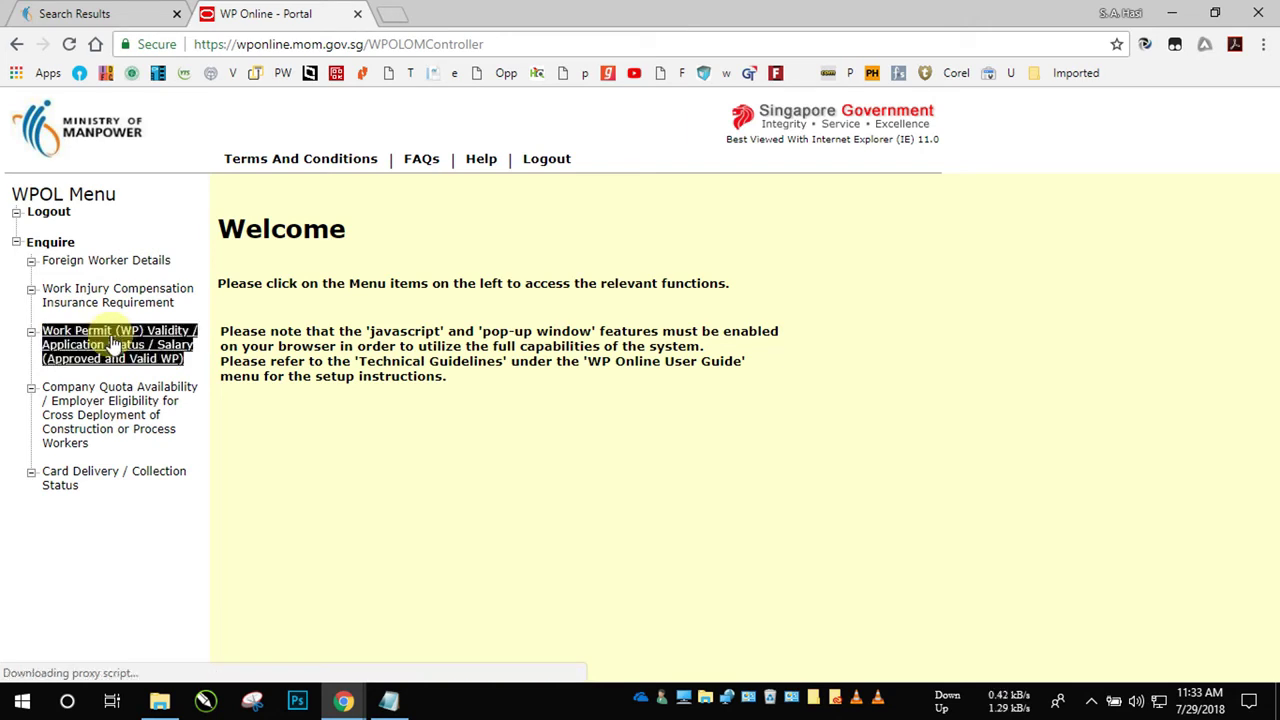